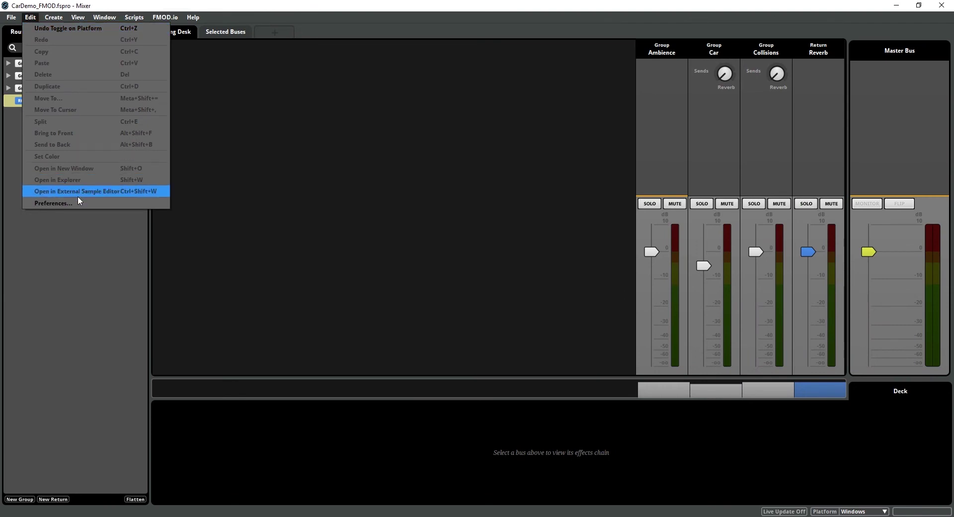
Step: Open the Build preferences and compare the Mac (Desktop) and PlayStation 4 build settings
click(77, 200)
click(407, 187)
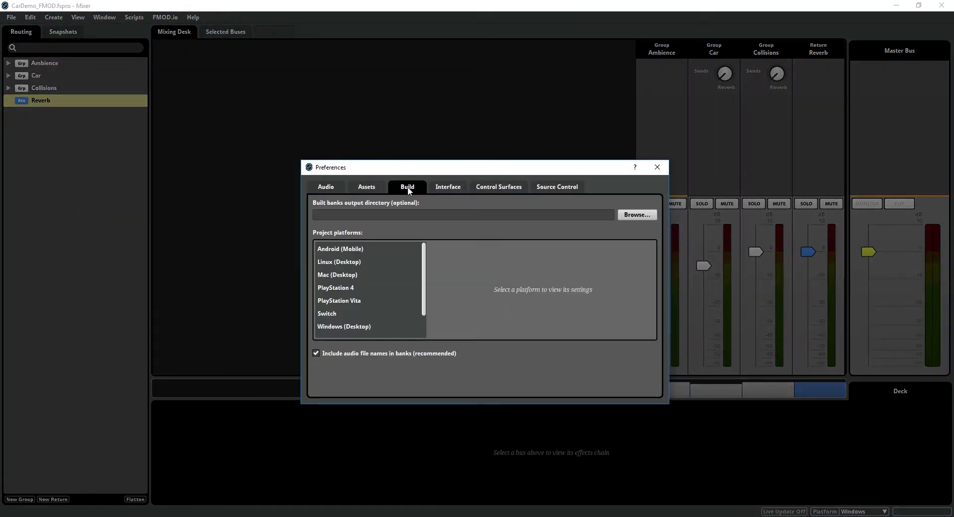
drag(450, 170, 376, 127)
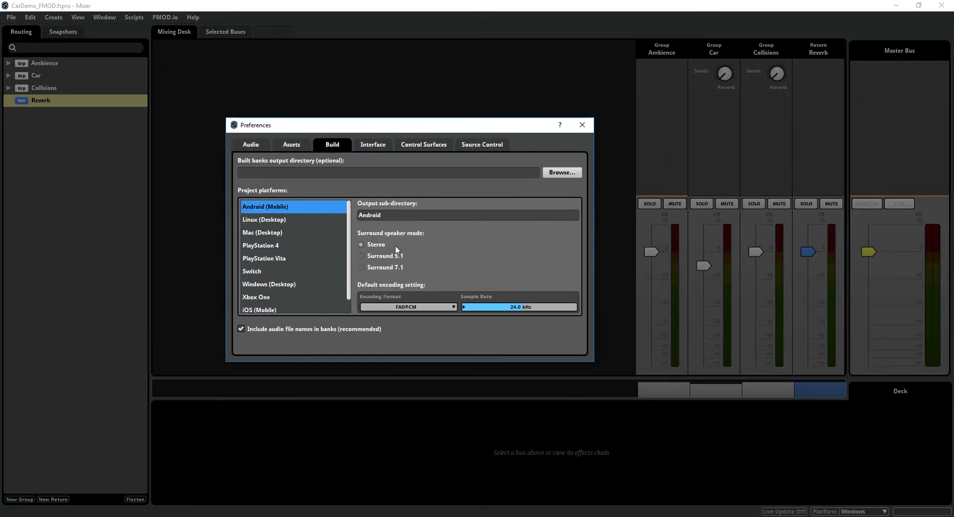
click(304, 235)
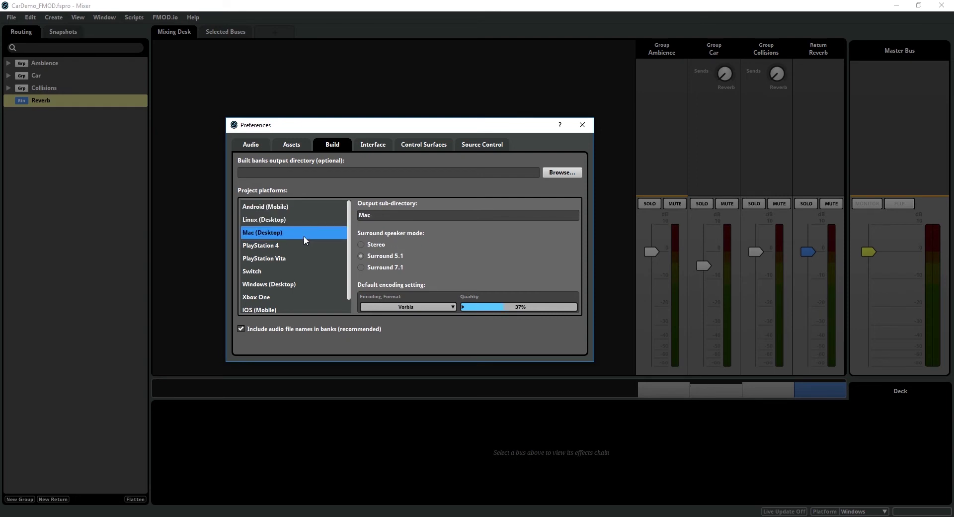
click(304, 245)
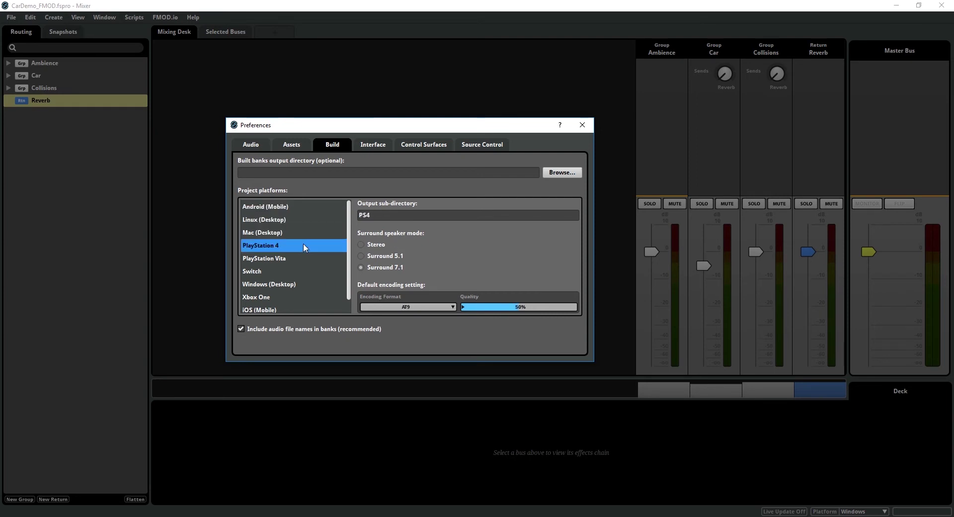
click(304, 231)
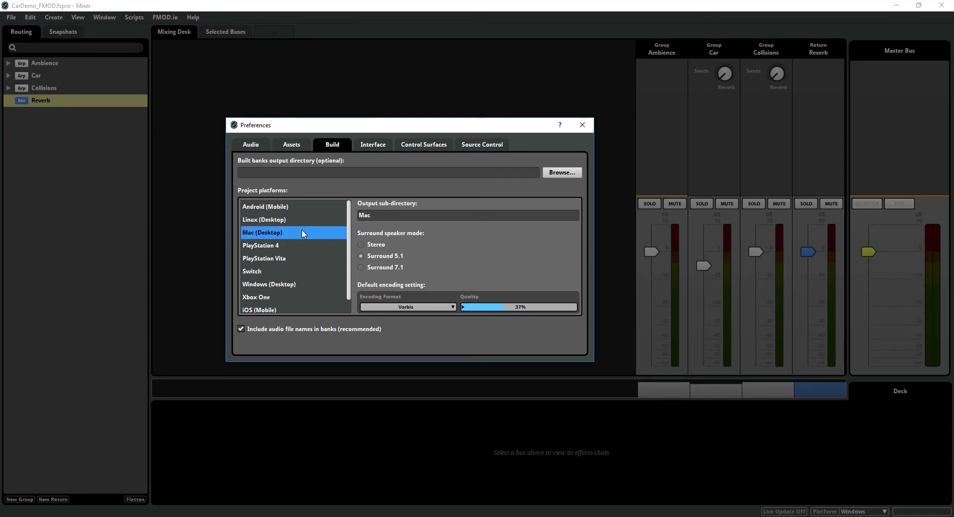
Step: Review the Android (Mobile), Xbox One and PlayStation 4 build settings in turn
right_click(302, 256)
mouse_move(336, 259)
key(Escape)
key(Escape)
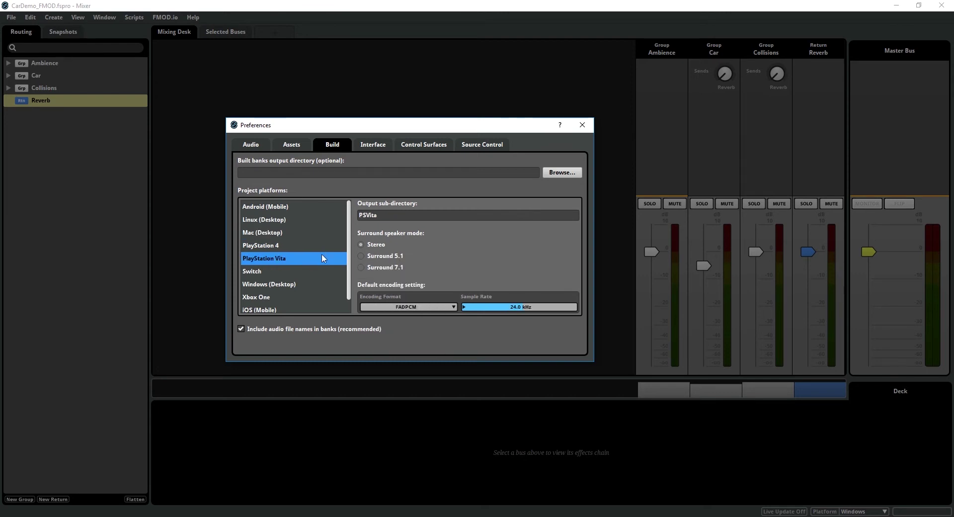
key(Up)
key(Up)
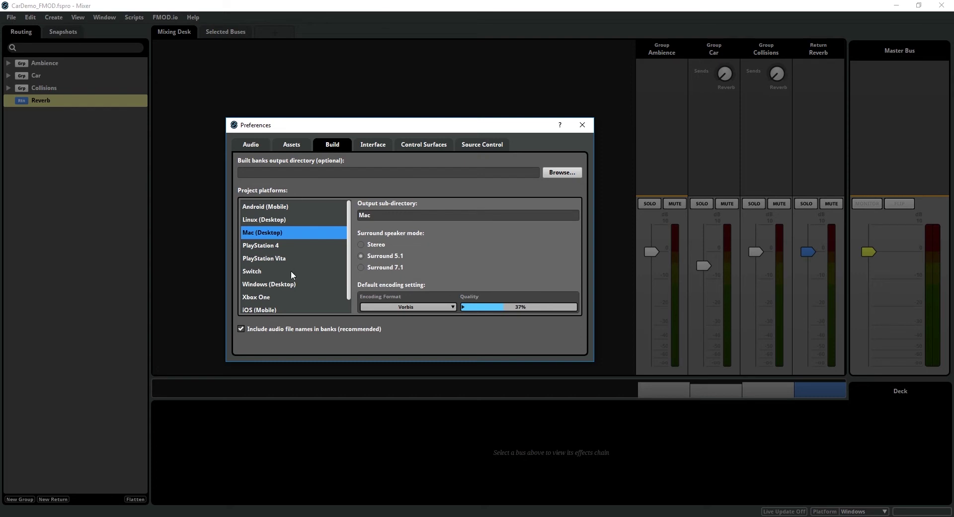
click(291, 207)
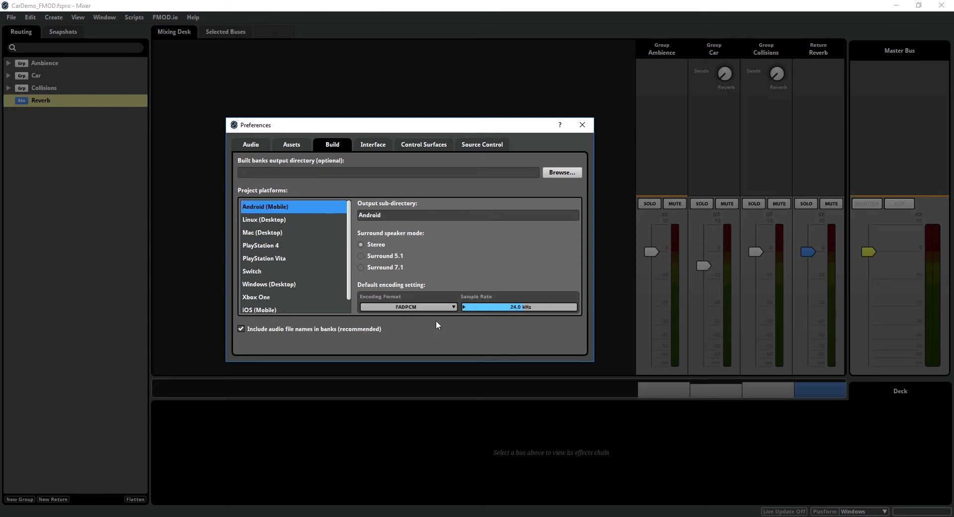
click(299, 296)
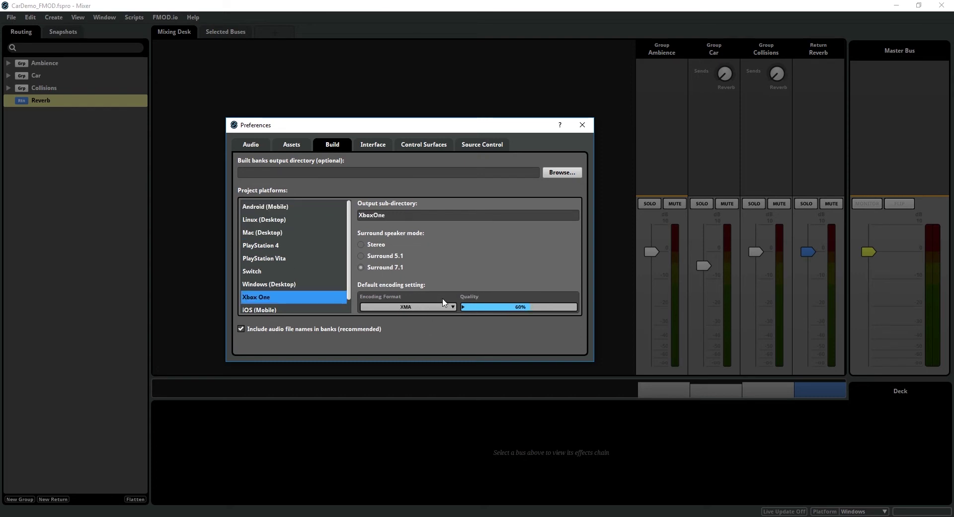
click(292, 246)
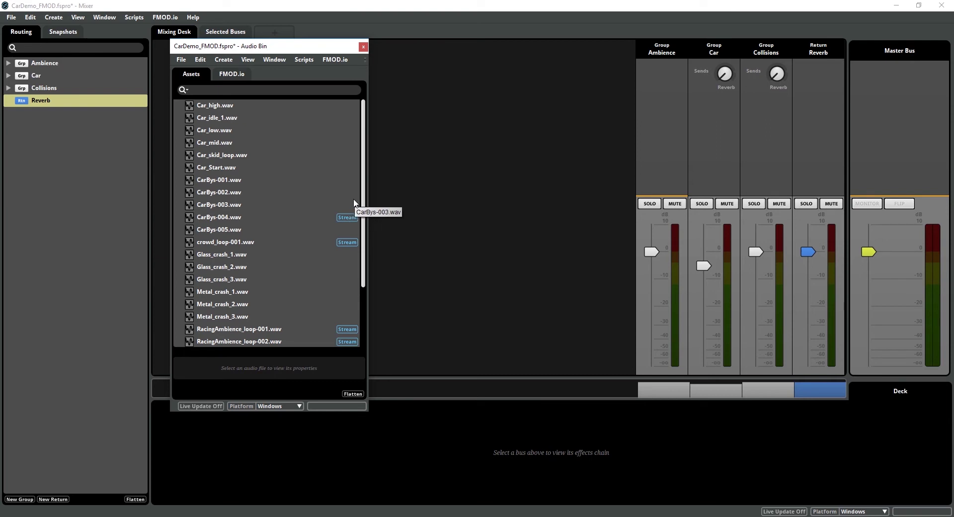
Step: Turn off streaming for RacingAmbience_loop-001.wav and give it a custom FADPCM encoding
click(276, 330)
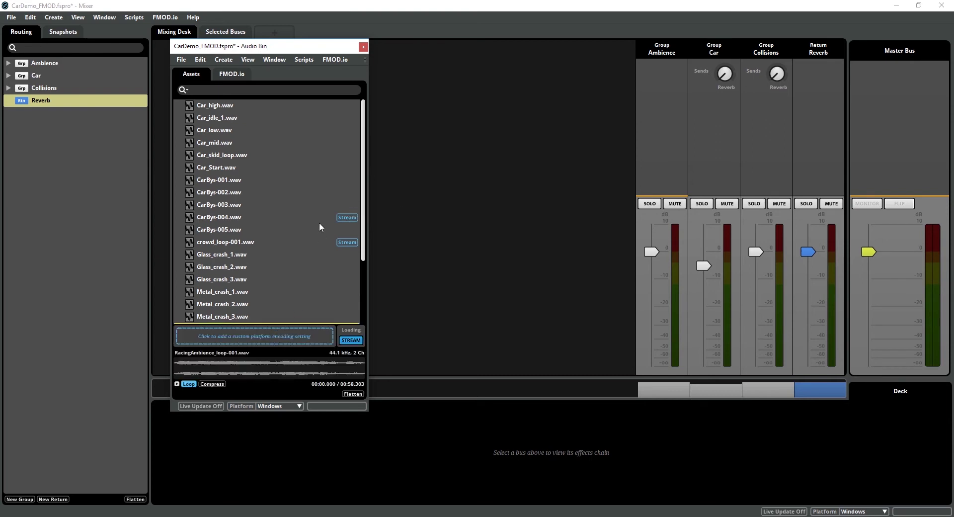
click(348, 341)
click(271, 338)
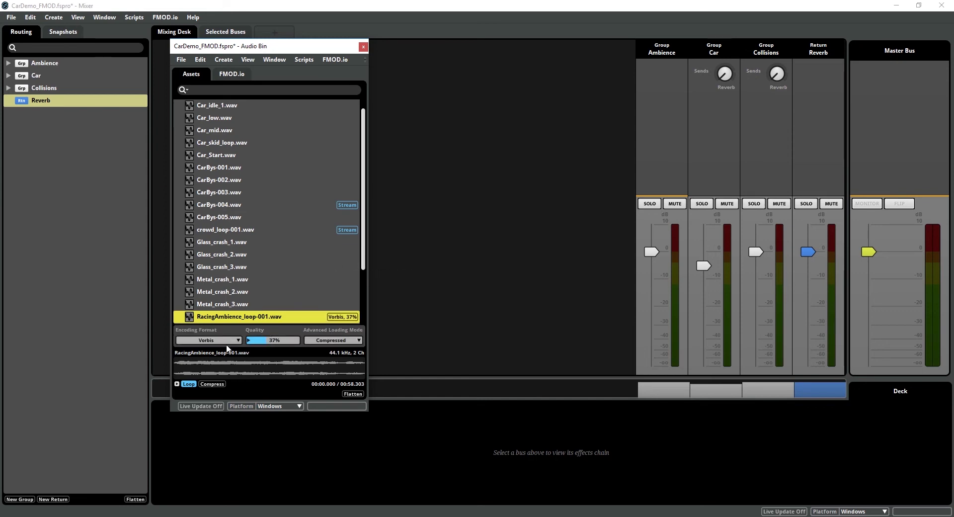
click(226, 341)
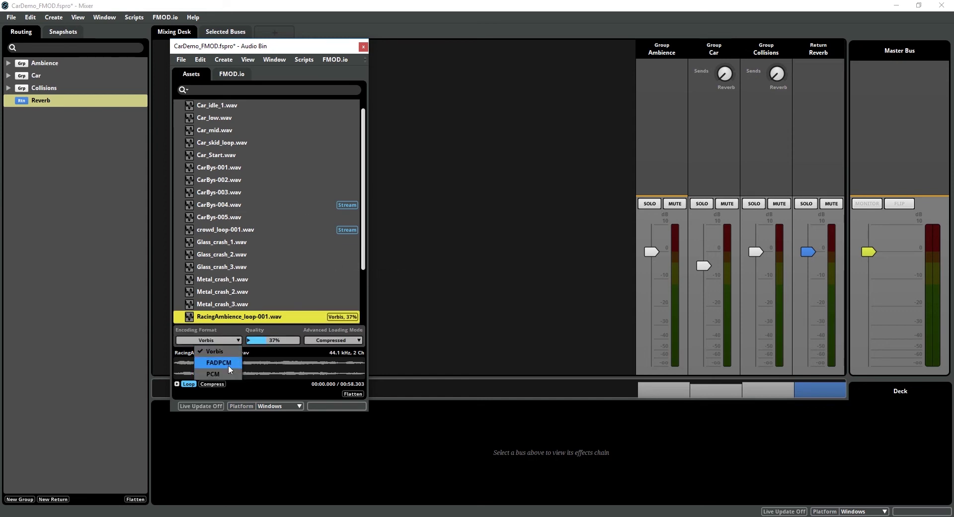
click(228, 364)
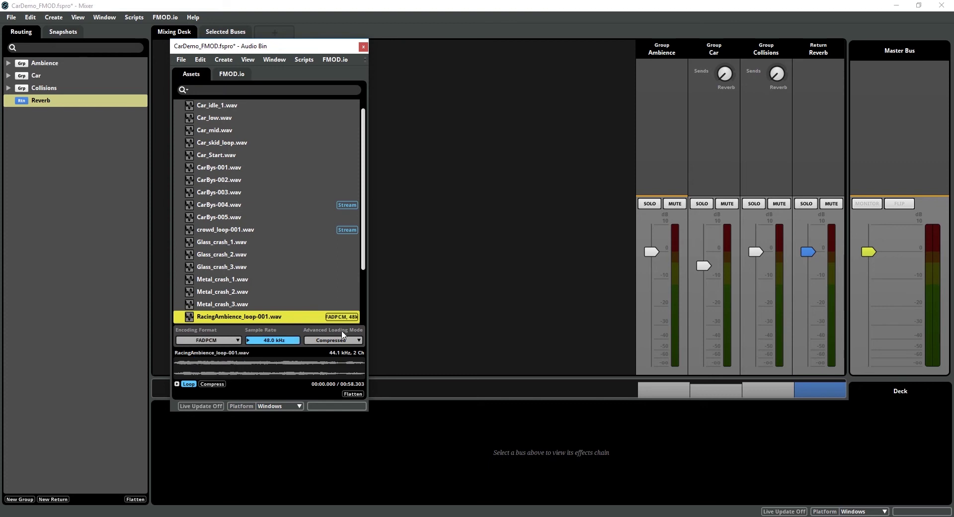
Step: Preview the project as PlayStation 4 and bring up the Ambience event in the Event Editor
click(296, 405)
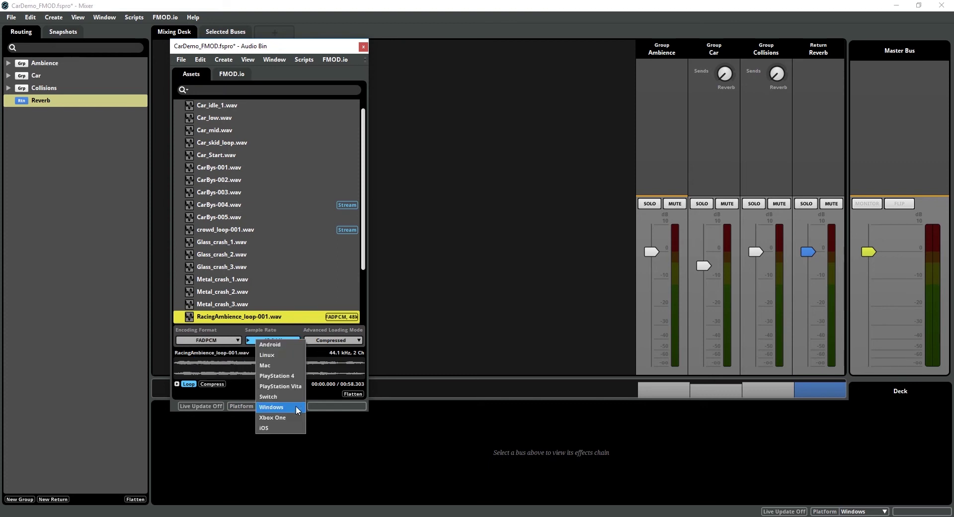
click(298, 374)
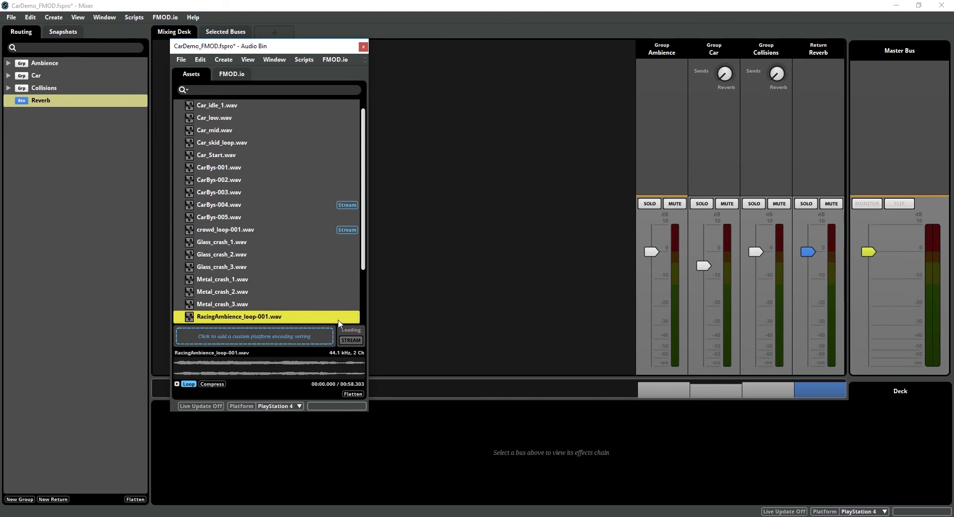
key(ctrl+1)
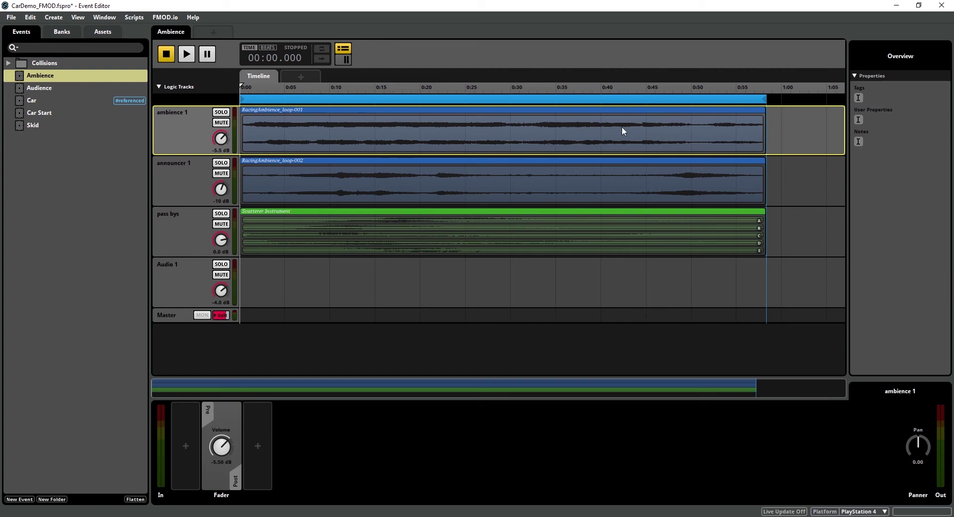
Step: Preview as Android and exclude the ambience 1, announcer 1 and pass bys tracks from Android
click(884, 511)
click(879, 476)
shift+right_click(187, 232)
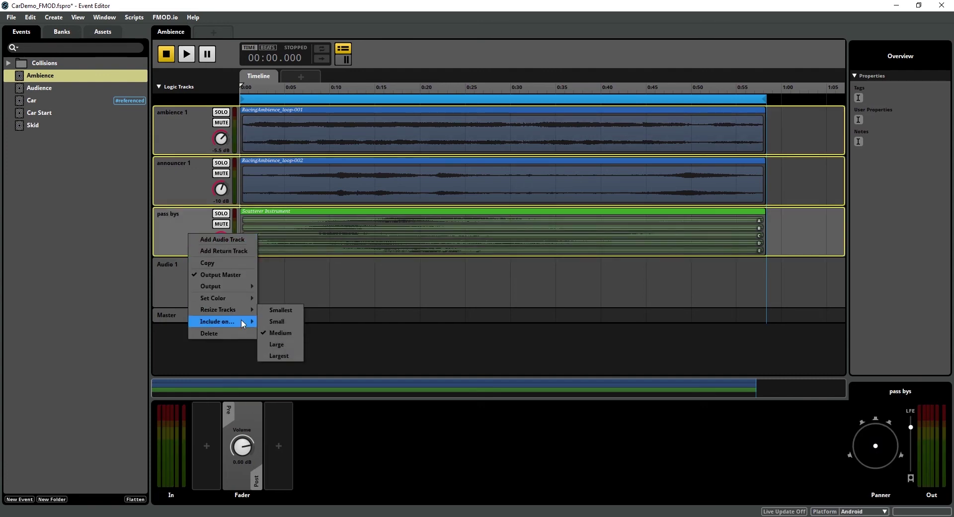
mouse_move(242, 320)
click(297, 324)
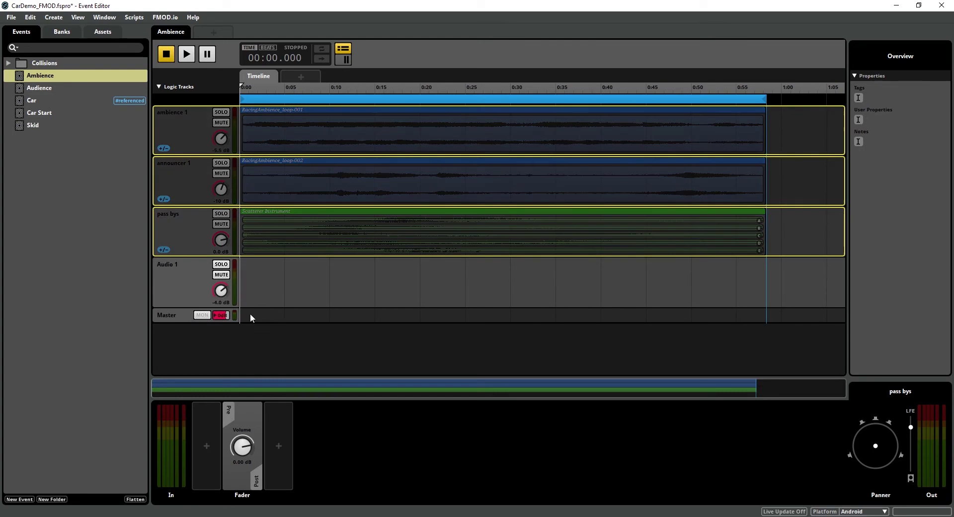
right_click(197, 236)
key(Escape)
right_click(192, 243)
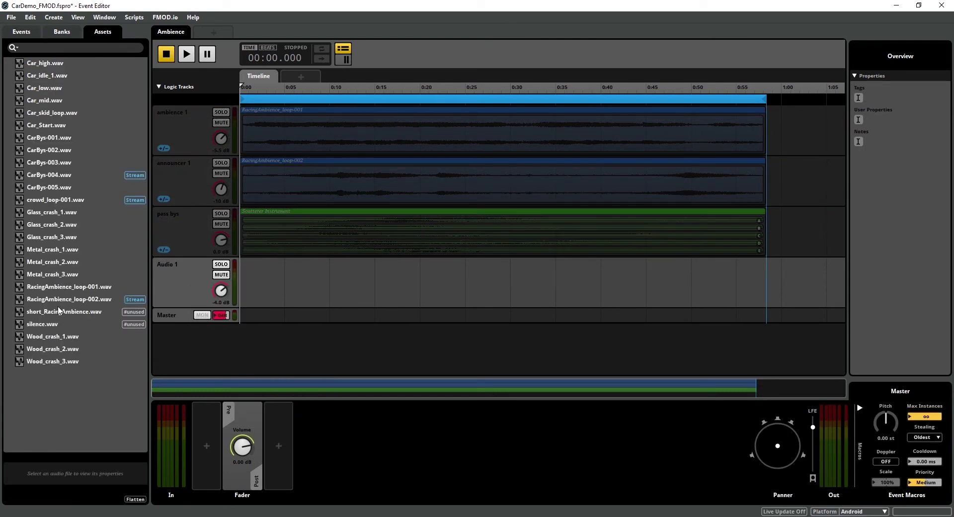
Step: Place short_RacingAmbience.wav on Audio 1, make it loop, and exclude the track from all platforms
drag(58, 312, 383, 294)
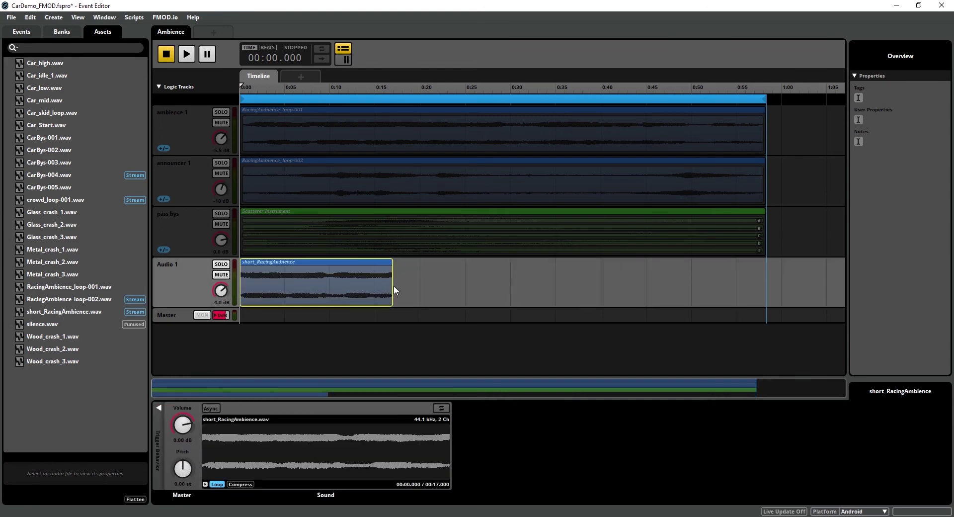
click(211, 408)
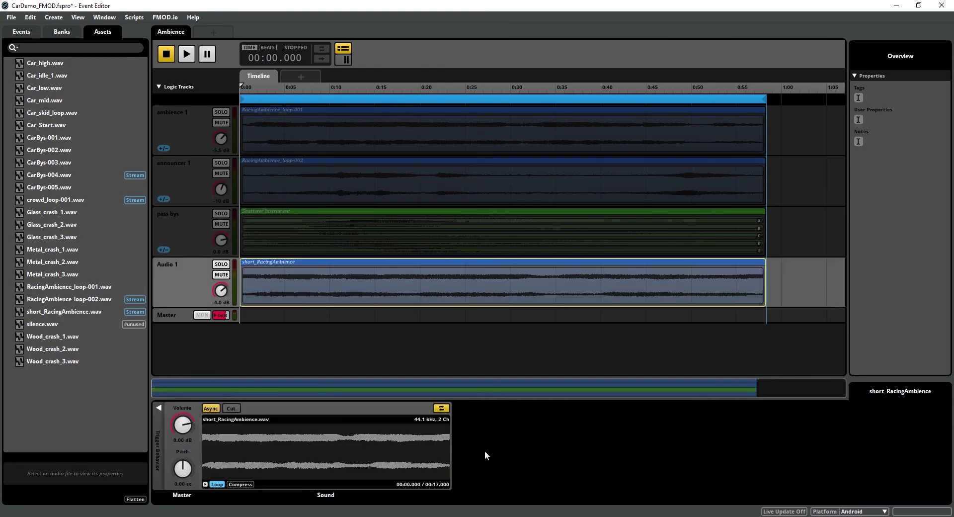
right_click(188, 278)
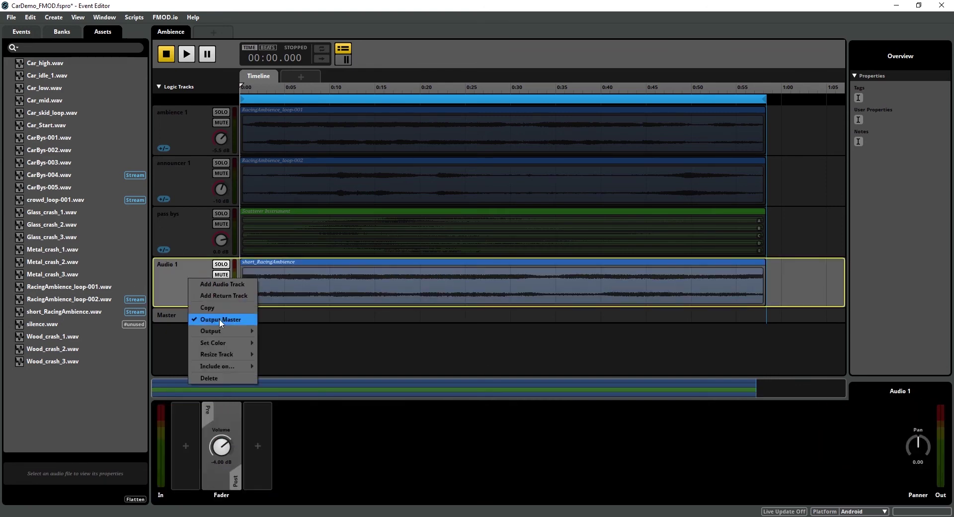
mouse_move(225, 353)
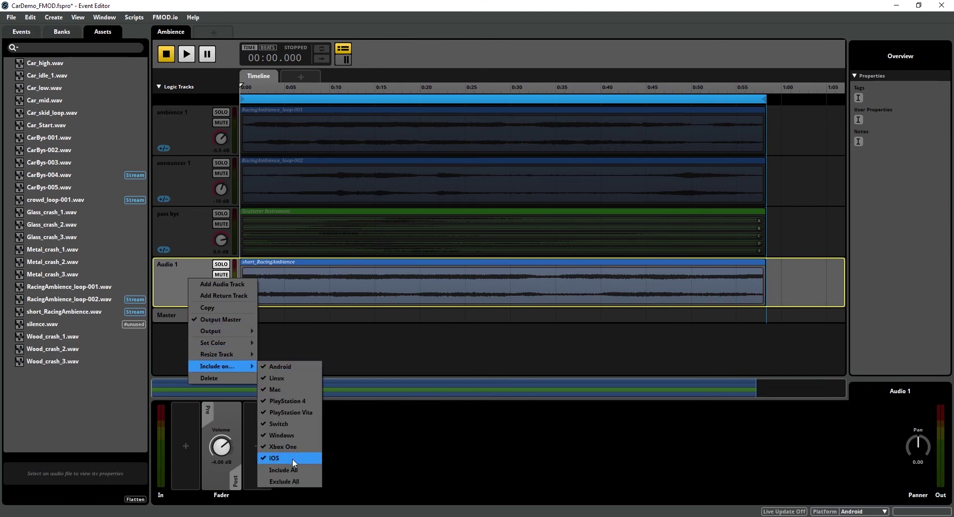
click(291, 482)
Step: Re-include the track on mobile platforms, rename it short ambience, and lower its volume to -10.5 dB
right_click(192, 288)
mouse_move(166, 293)
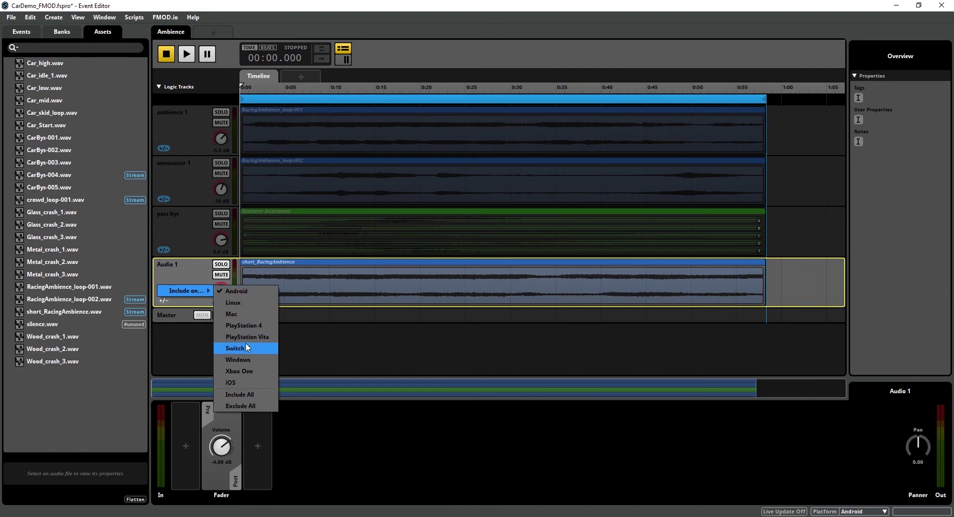
click(247, 359)
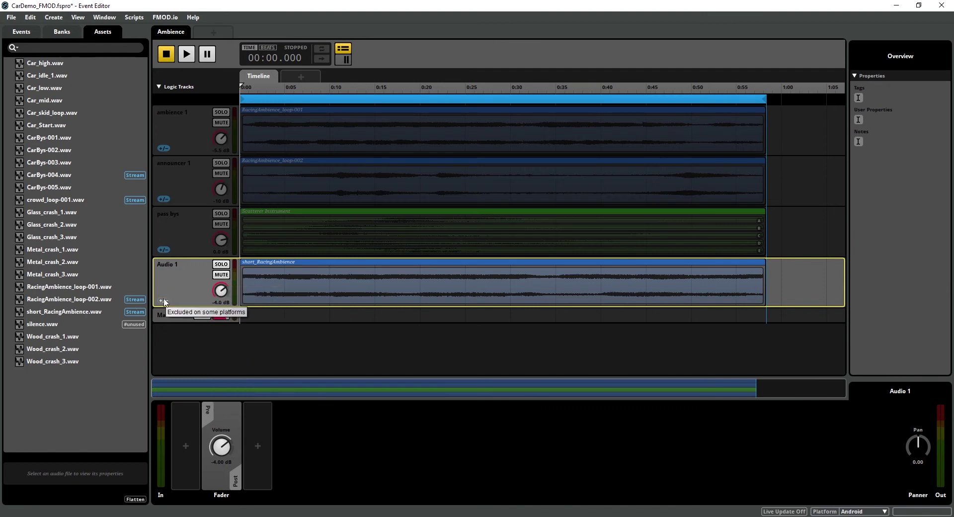
click(190, 288)
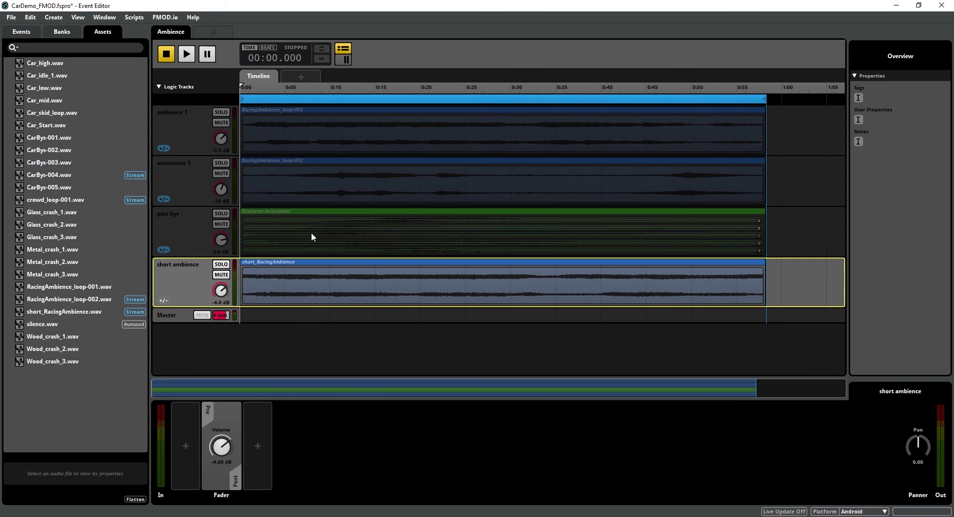
key(space)
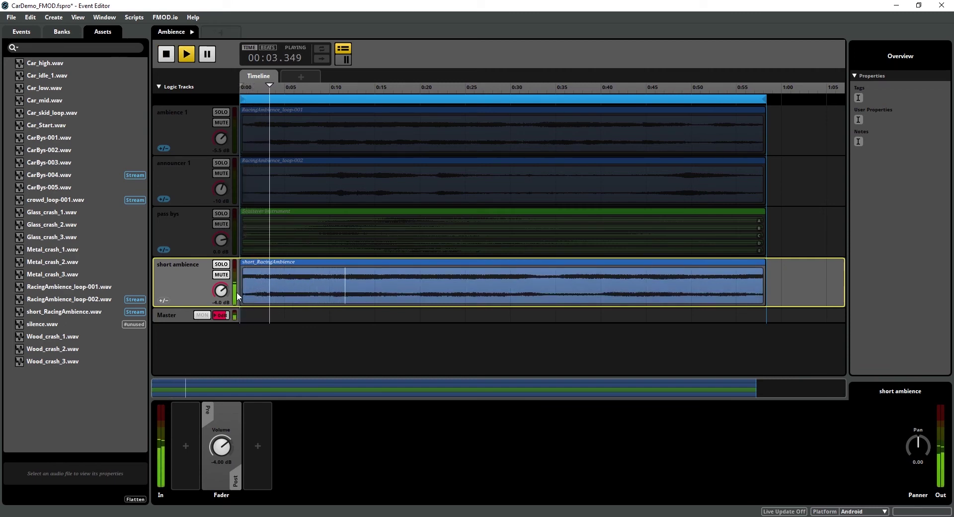
drag(229, 301, 223, 298)
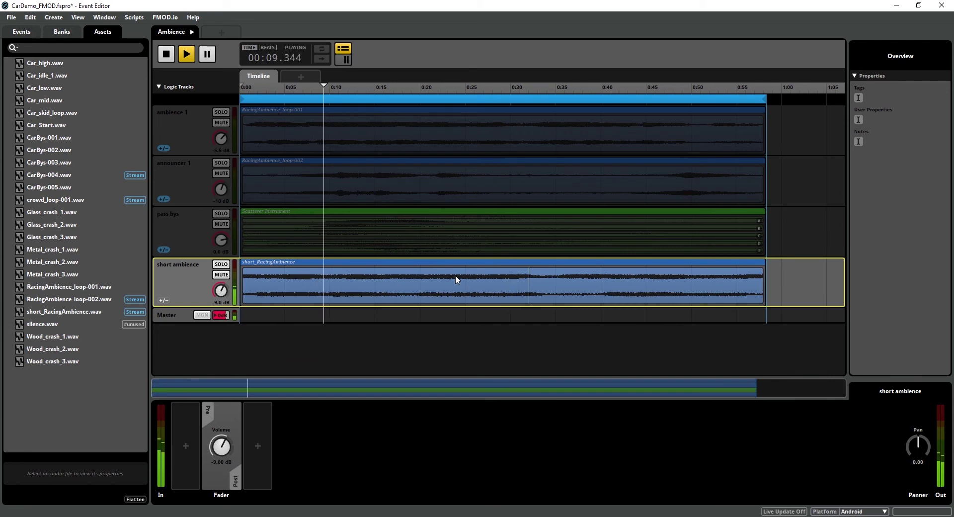
Step: Stop playback, preview the project as Windows, and play the Ambience event again
key(space)
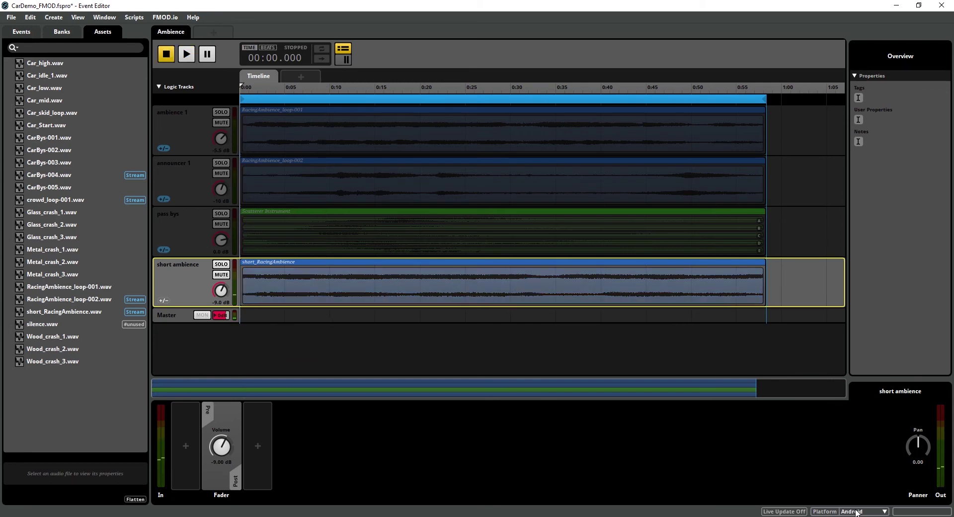
click(856, 513)
click(858, 501)
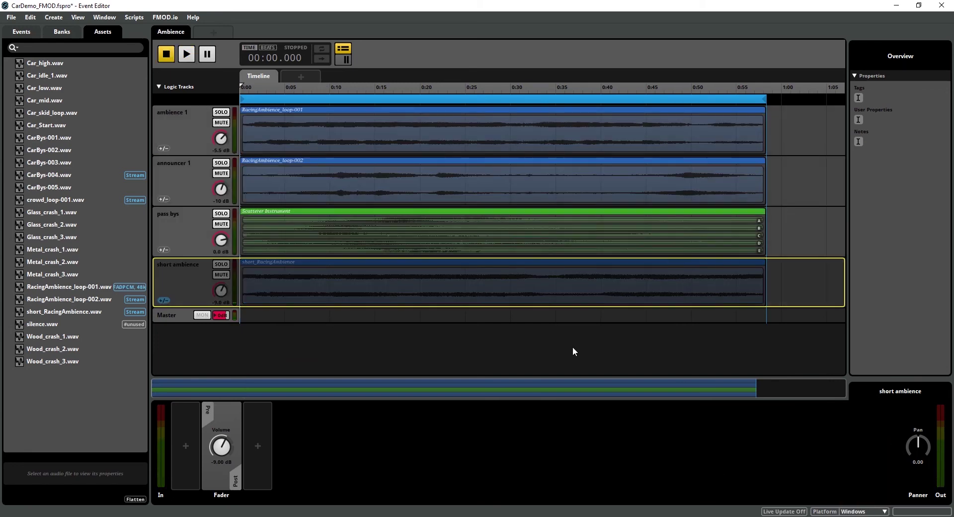
key(space)
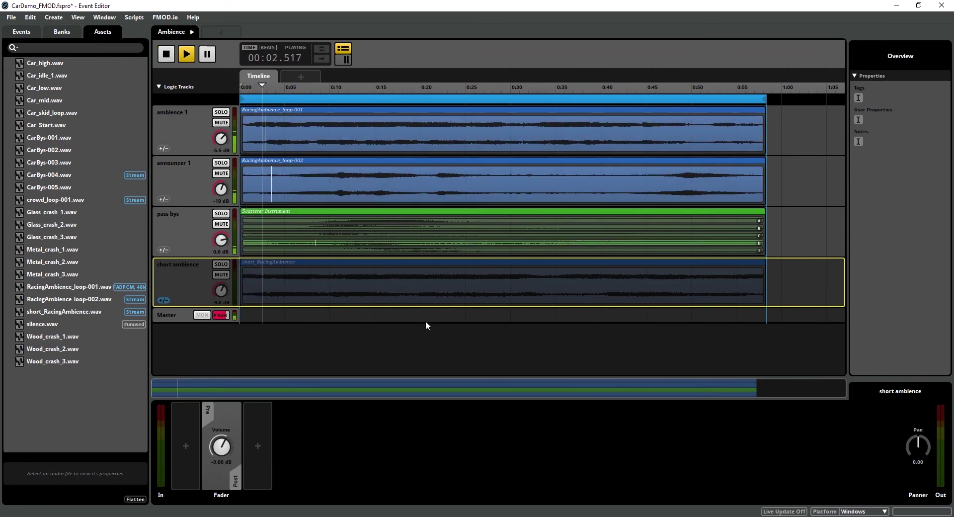
Step: Set the pass bys scatterer's volume randomisation to -4.00 and stop playback
click(324, 243)
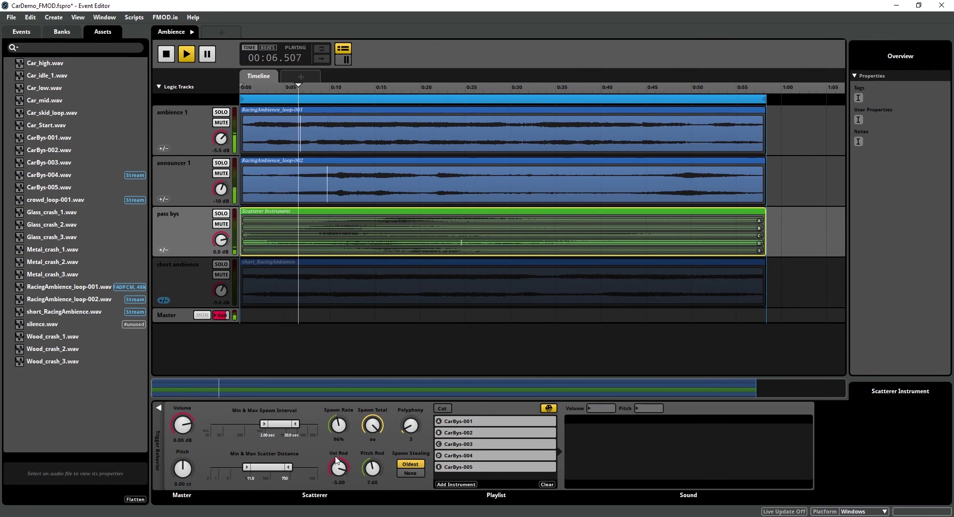
drag(336, 469, 372, 472)
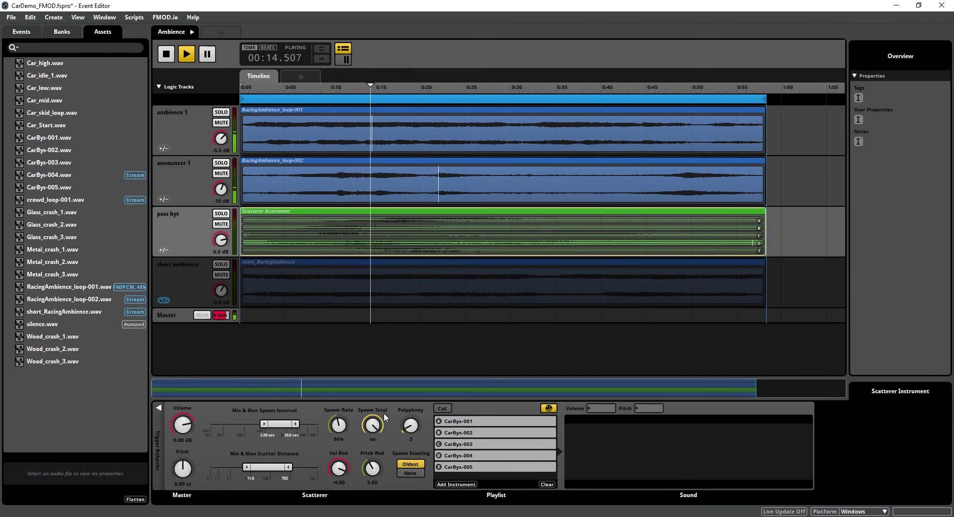
key(space)
click(364, 341)
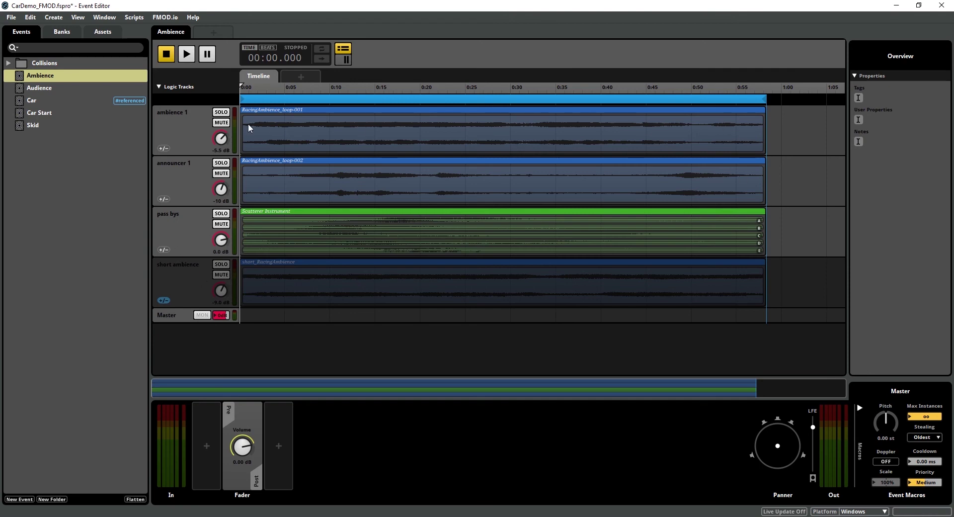
Step: Switch the status-bar preview platform back to Android
click(877, 512)
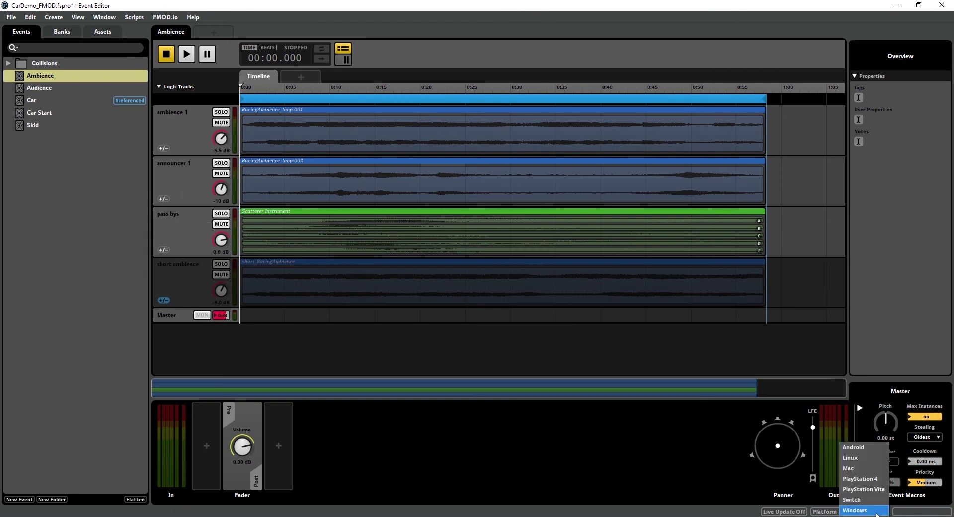
click(868, 448)
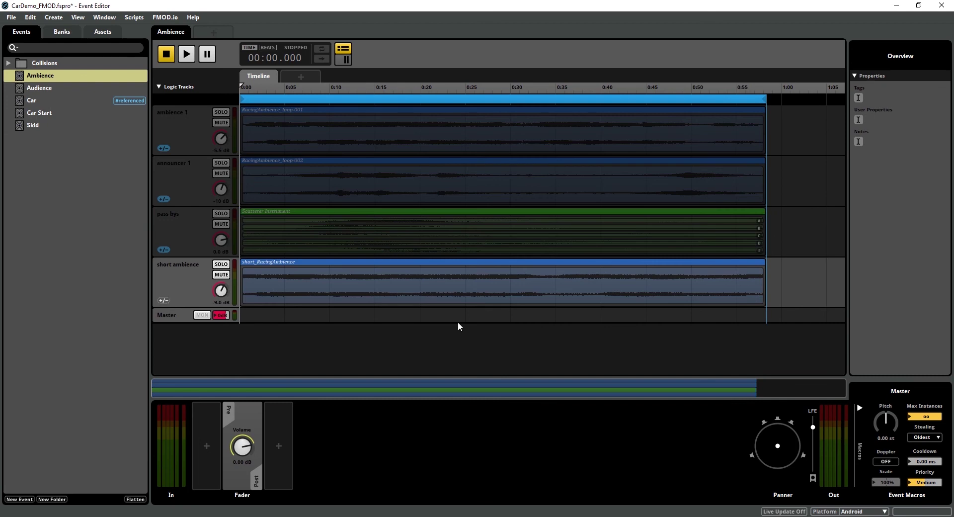
Step: In the Mixer, exclude the Reverb return's Convolution Reverb on Android and another mobile platform
key(ctrl+2)
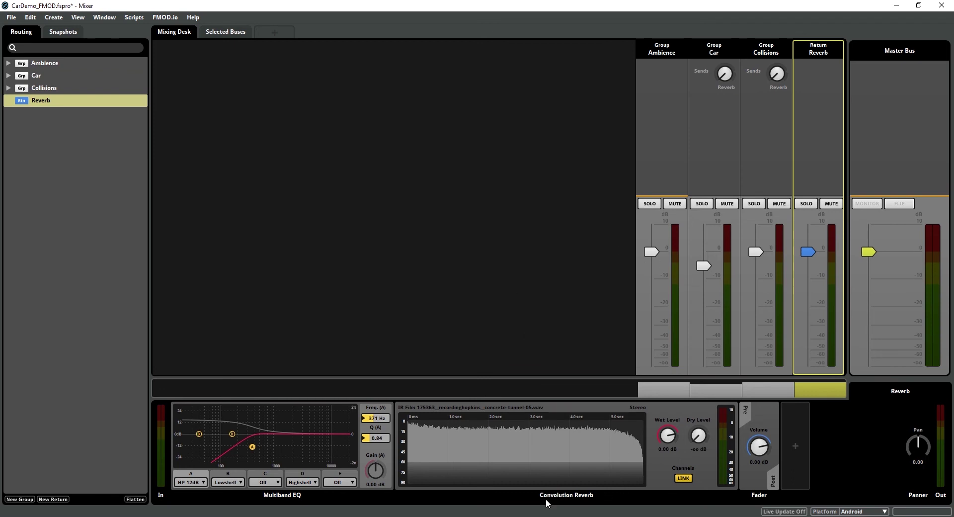
right_click(685, 412)
mouse_move(716, 477)
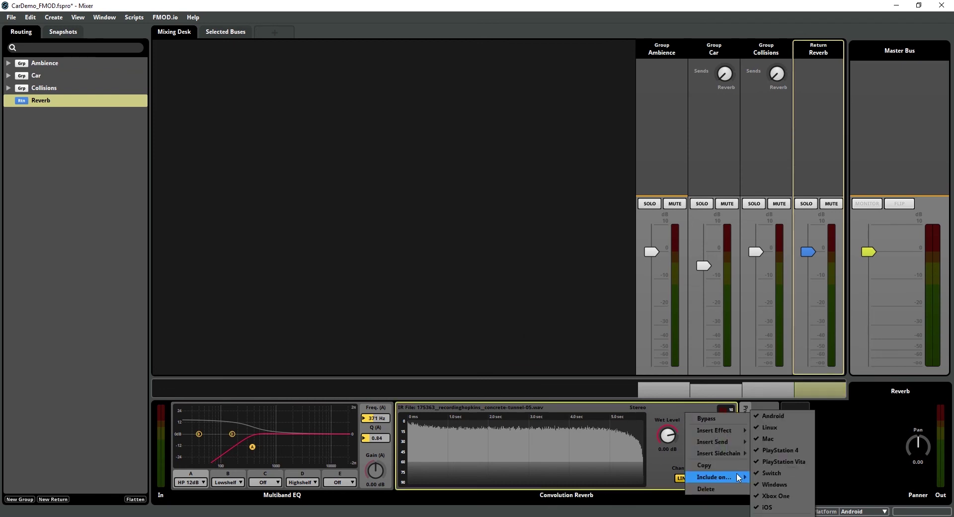
click(786, 416)
right_click(705, 458)
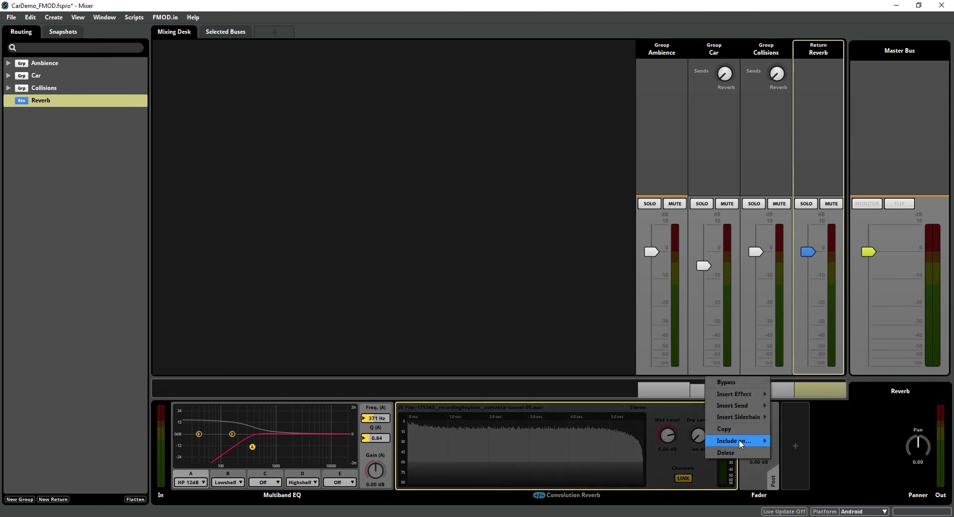
mouse_move(741, 440)
click(790, 505)
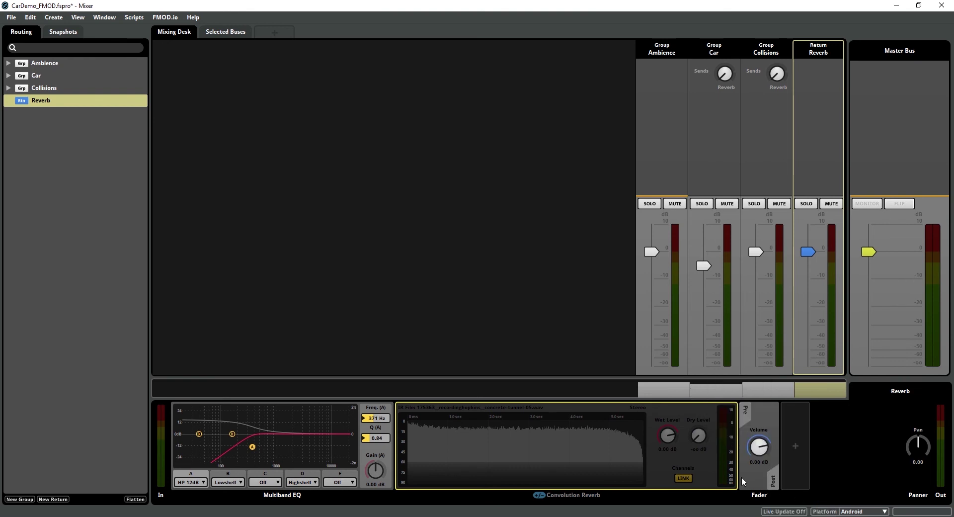
right_click(713, 459)
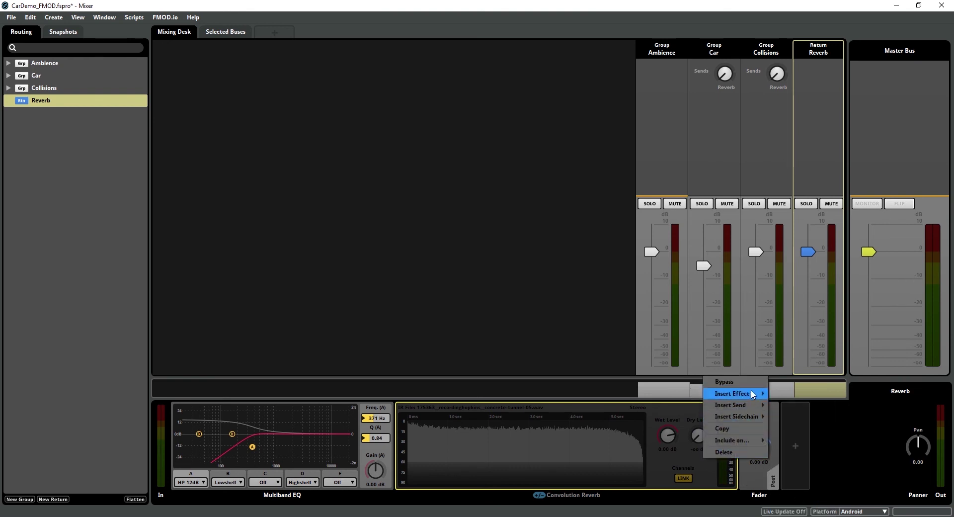
Step: Exclude the Convolution Reverb on one more platform and insert an FMOD Delay on the Reverb return
mouse_move(746, 441)
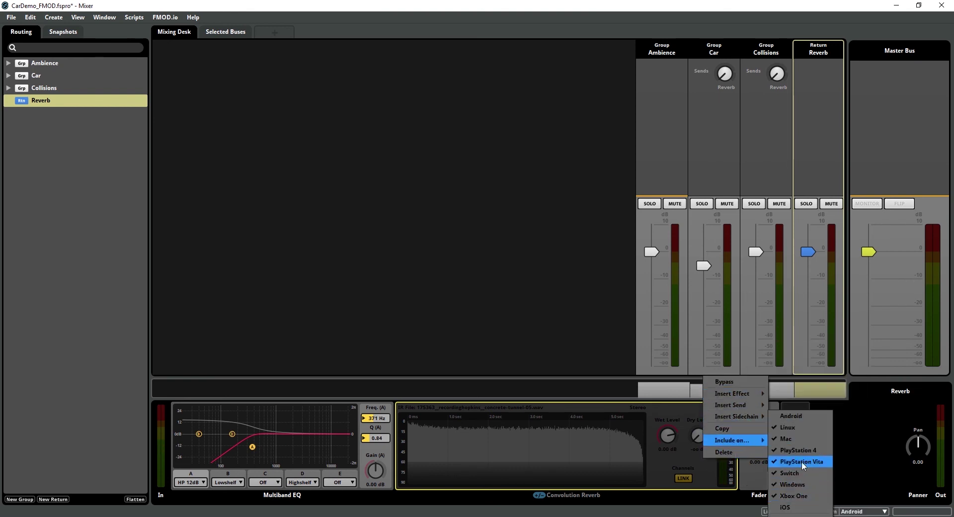
click(801, 461)
right_click(750, 419)
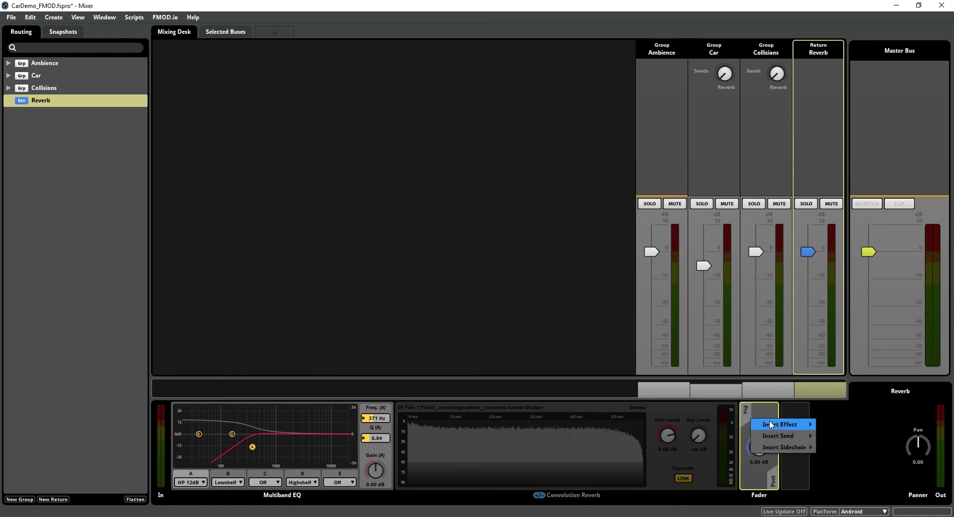
mouse_move(797, 425)
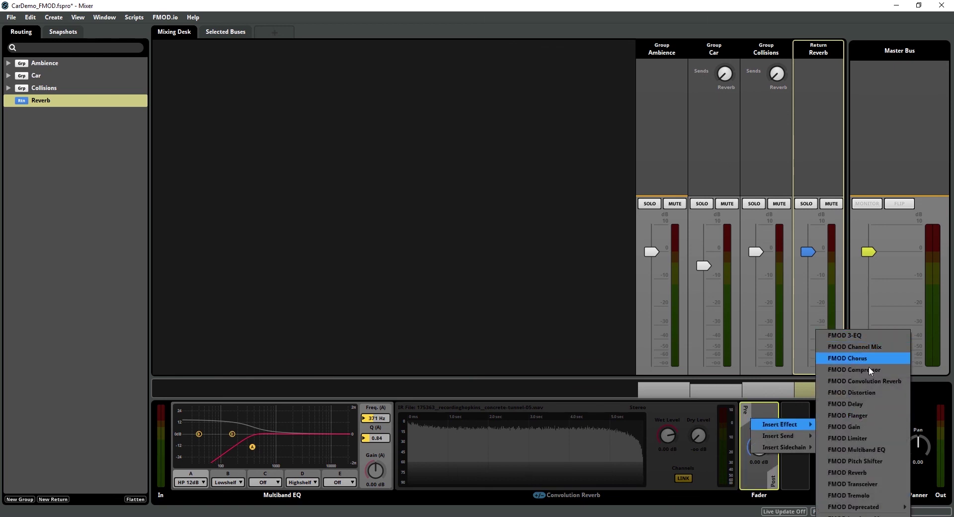
click(871, 402)
Step: Exclude the new Delay effect (82.0 ms, 74% feedback) on some platforms
right_click(823, 424)
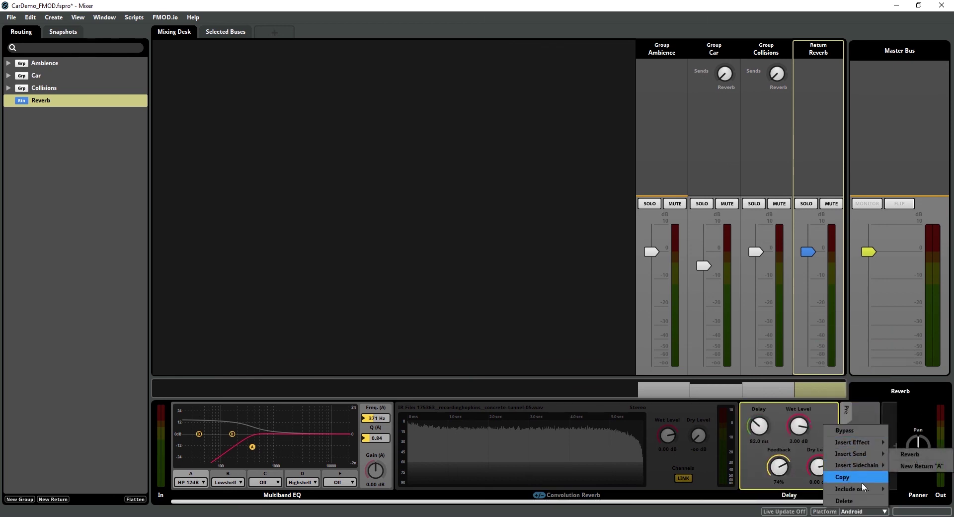
mouse_move(863, 488)
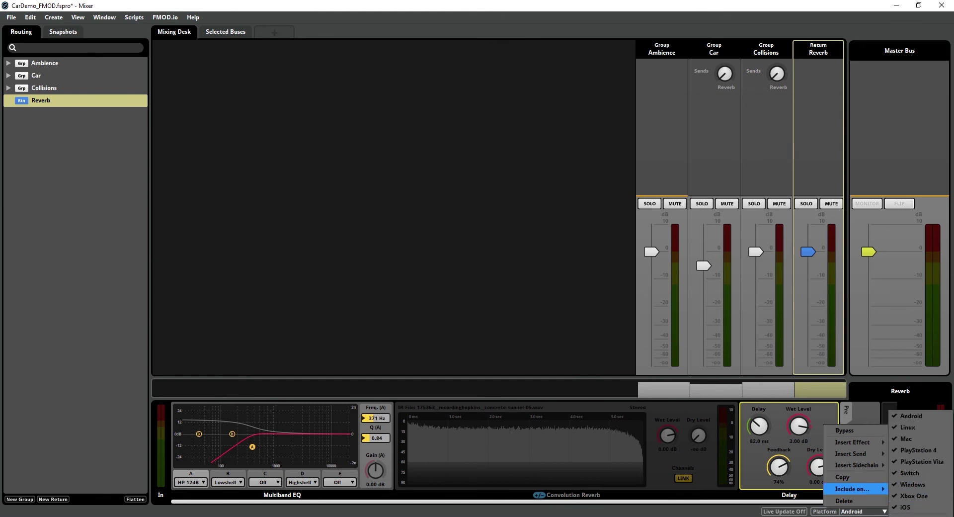
click(825, 429)
right_click(825, 429)
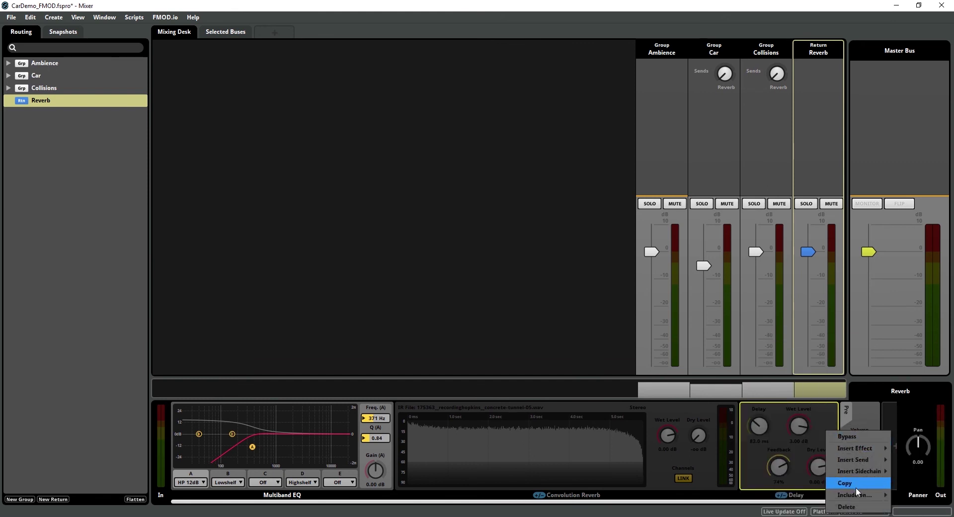
mouse_move(860, 494)
click(785, 416)
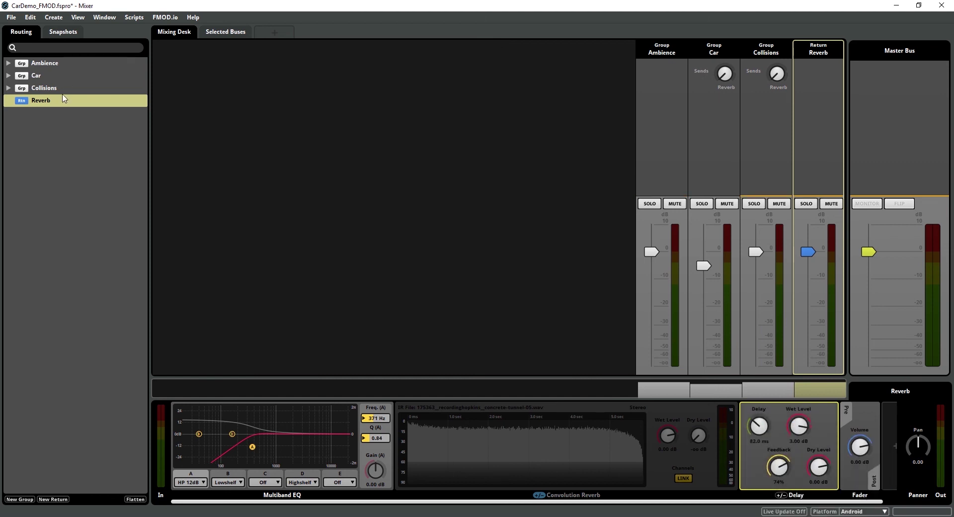
Step: Play Collision_Glass, then open the Collision_Metal and Collision_Wood events
click(65, 31)
key(ctrl+1)
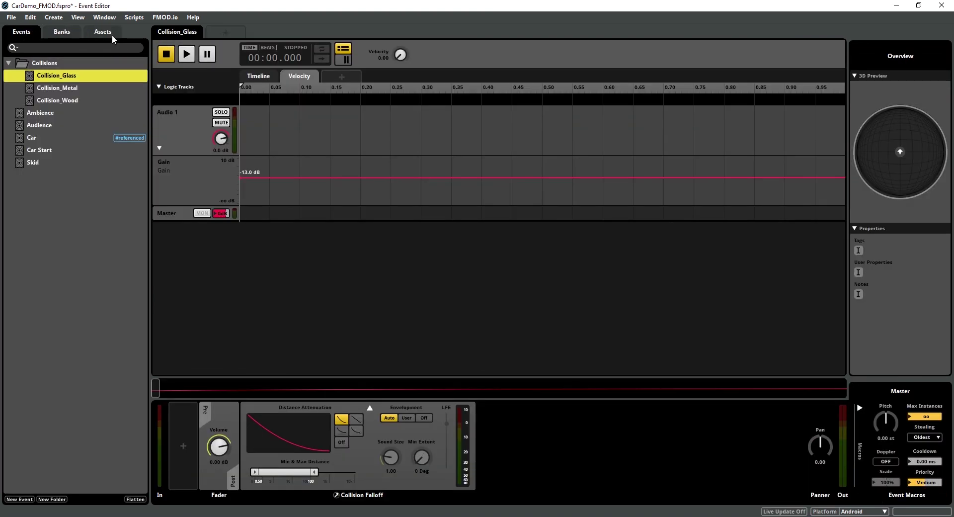
click(187, 55)
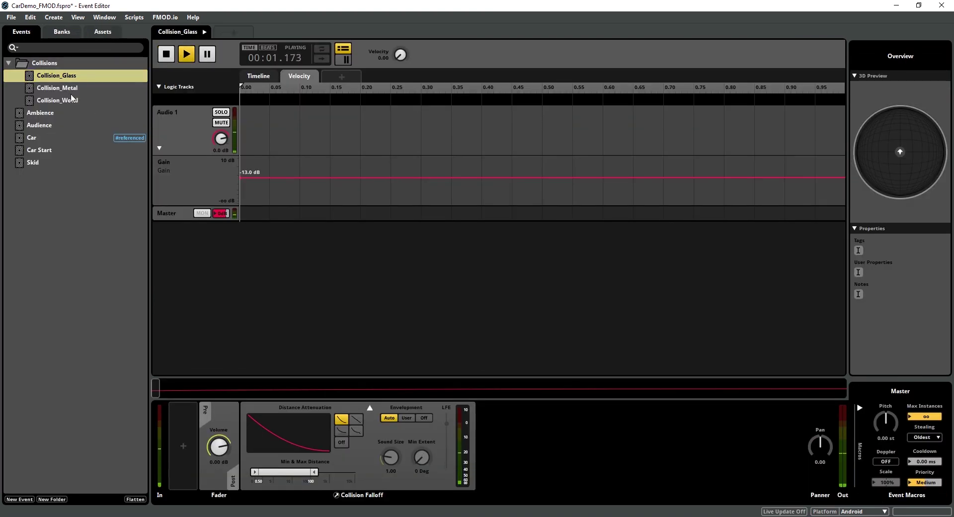
click(119, 88)
click(92, 100)
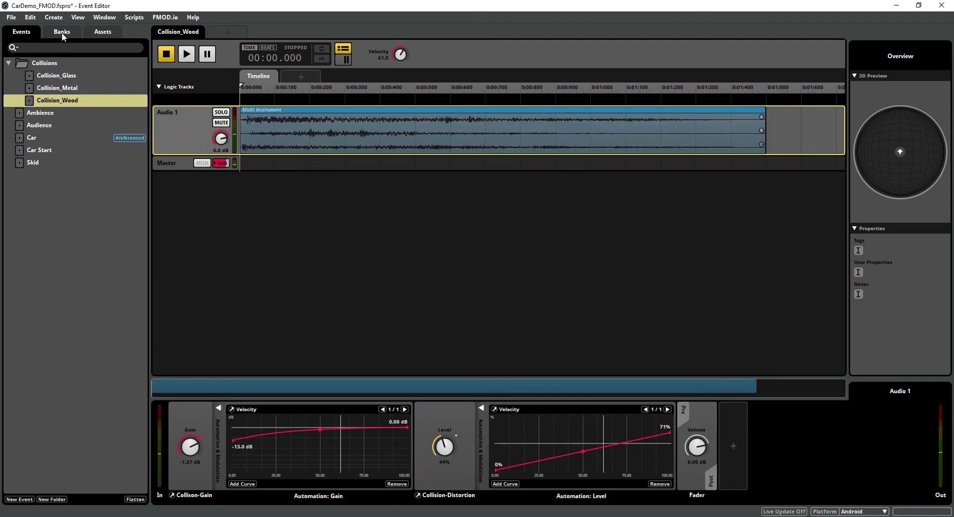
Step: Preview the project as Windows, then replay the Collision_Glass and Collision_Wood events
key(ctrl+2)
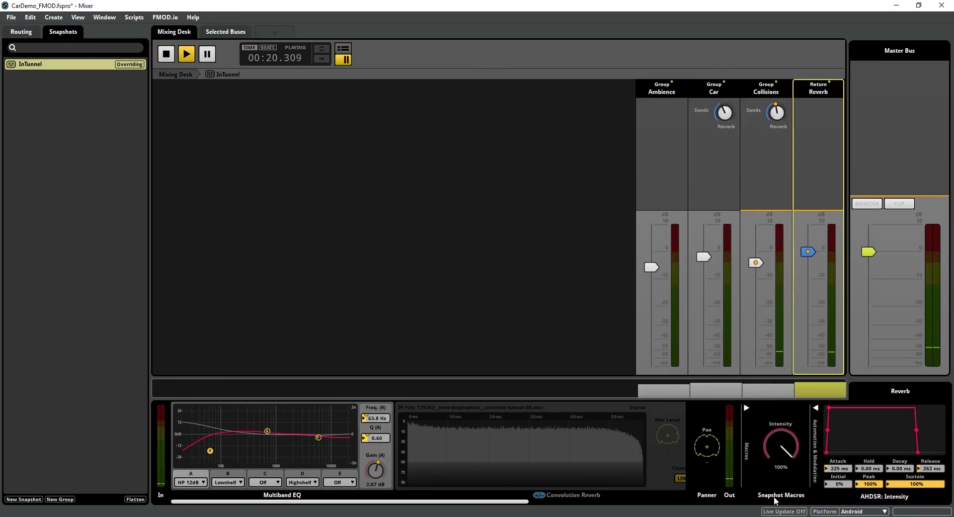
click(846, 512)
click(851, 508)
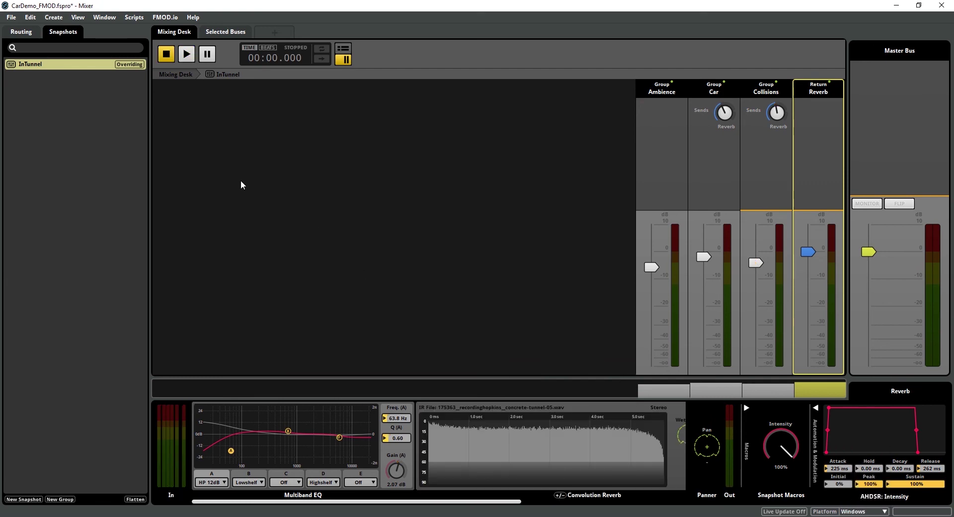
key(ctrl+1)
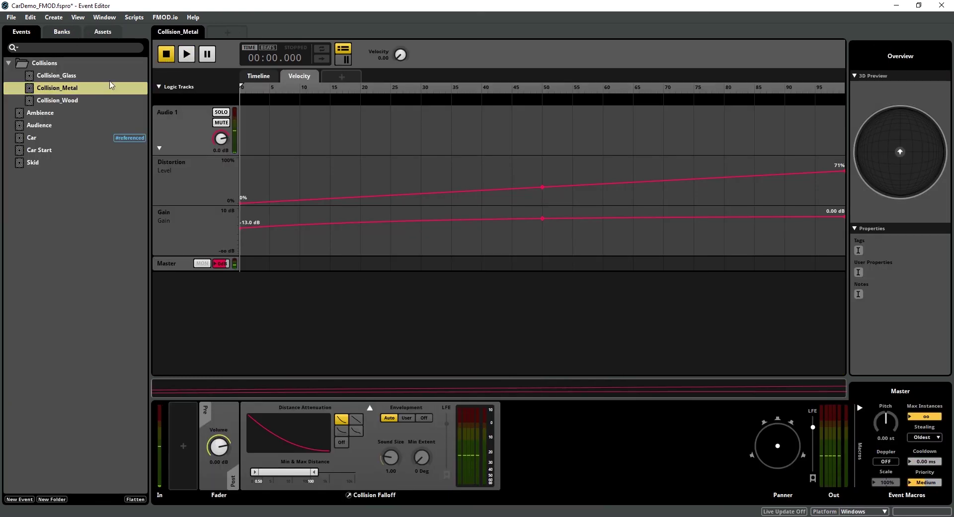
key(Up)
key(space)
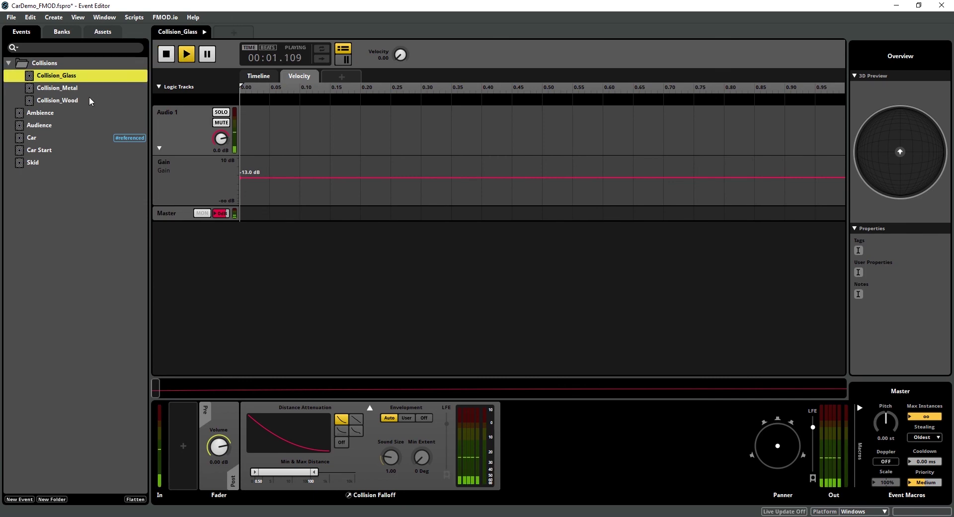
click(89, 98)
click(183, 56)
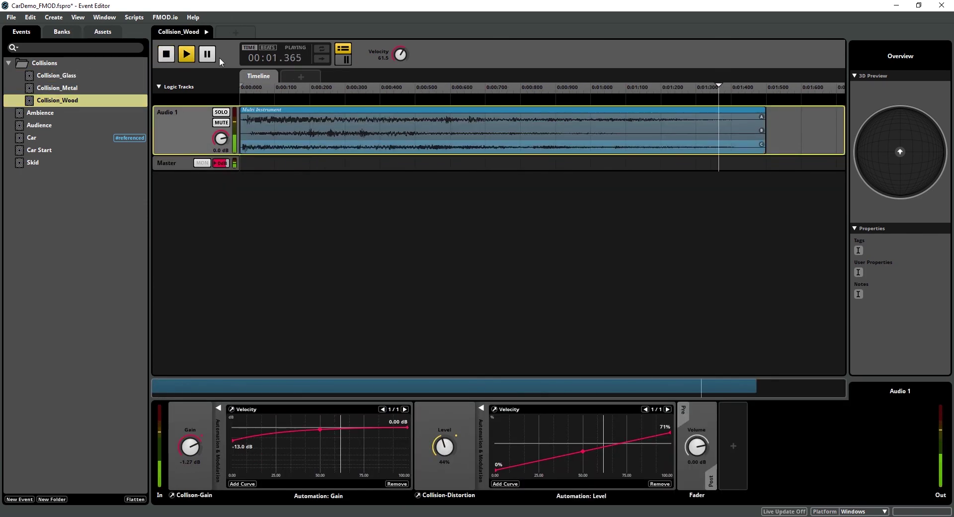